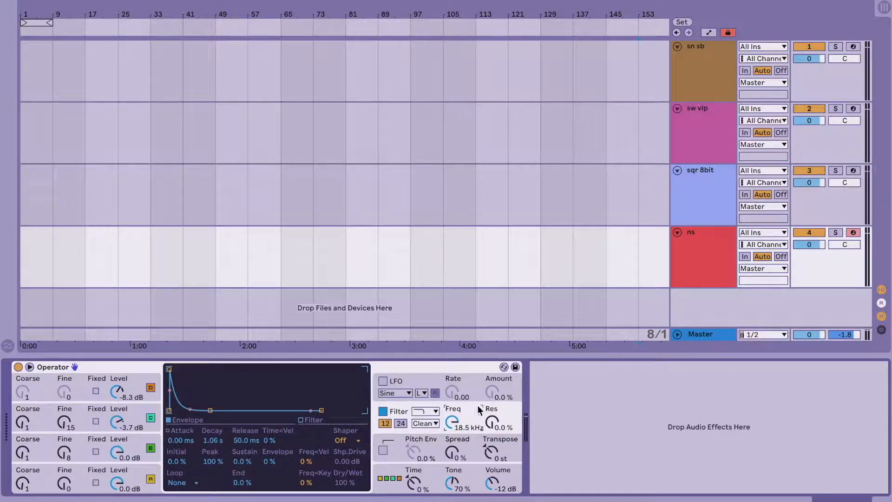
Sweep the low-pass filter frequency on the ns track's Operator, leaving it at 521 Hz with 30% resonance.
drag(458, 419, 459, 419)
drag(454, 421, 454, 451)
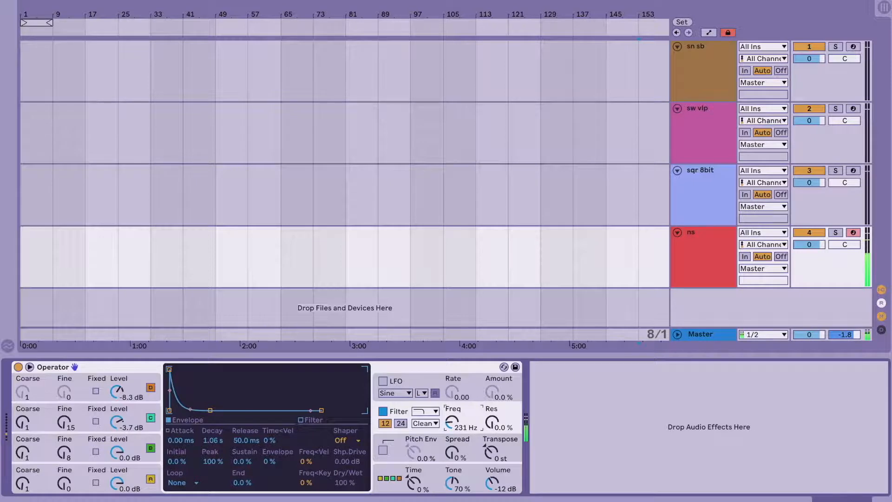
drag(454, 451, 454, 447)
drag(454, 439, 453, 436)
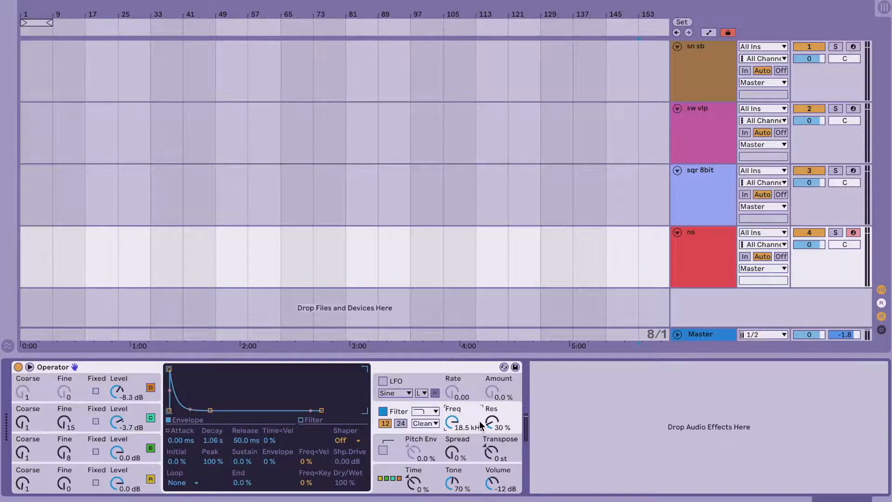
drag(453, 421, 453, 469)
drag(451, 421, 451, 420)
Duplicate the ns track and rename the copy "lo pass pd".
click(709, 260)
key(ctrl+d)
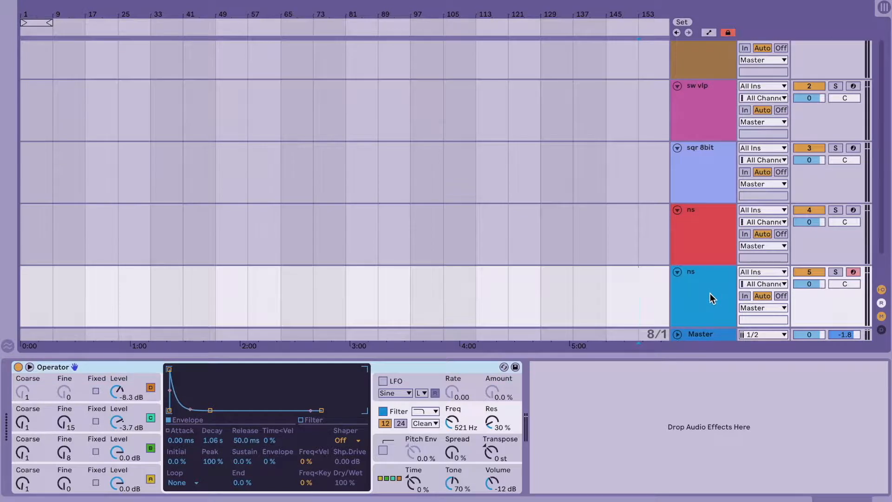
text(lo pass c)
key(BackSpace)
text(pd)
key(Return)
Duplicate the lo pass pd track and switch the copy's filter to high-pass at 3.27 kHz.
key(ctrl+d)
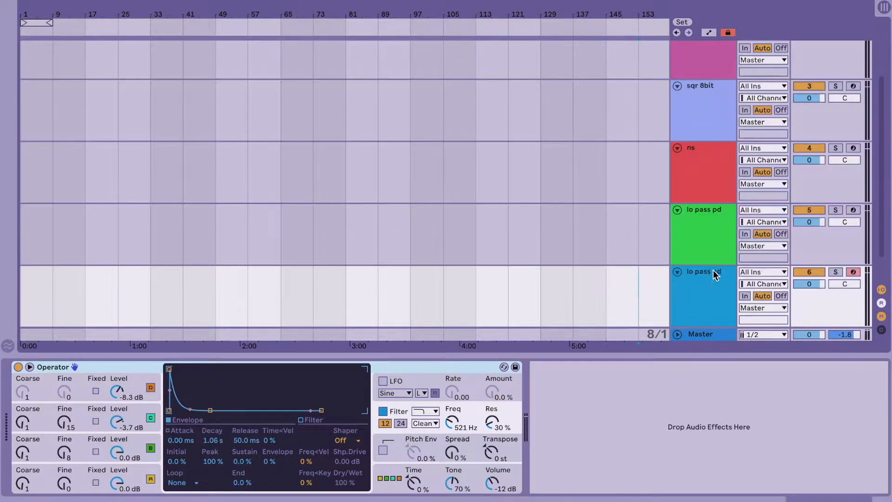
click(436, 411)
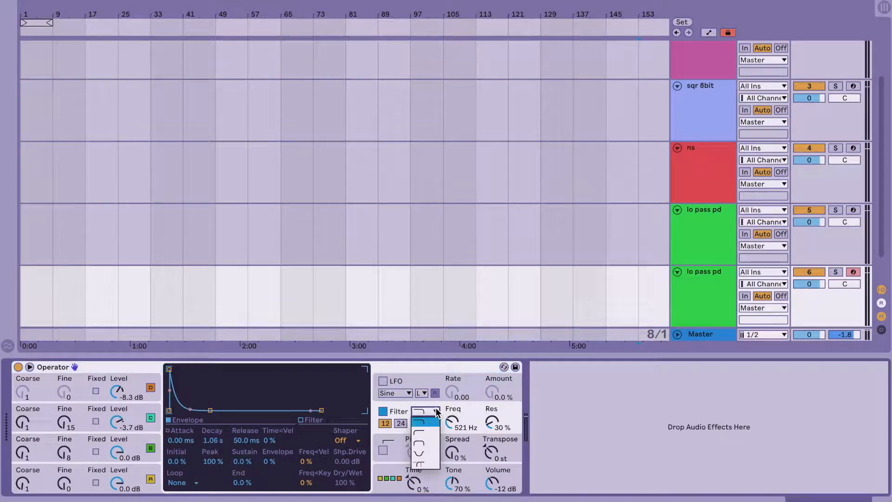
click(427, 433)
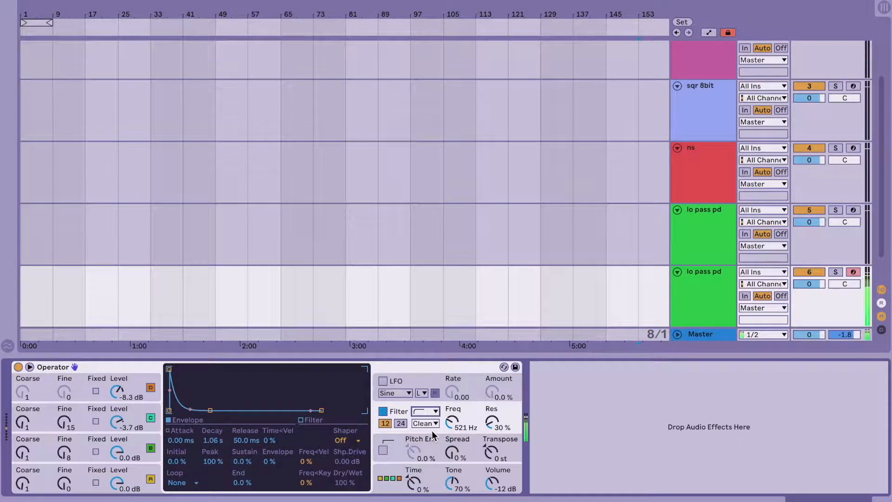
mouse_move(451, 422)
mouse_down()
mouse_move(452, 447)
mouse_move(451, 381)
mouse_move(452, 421)
mouse_move(452, 412)
mouse_up()
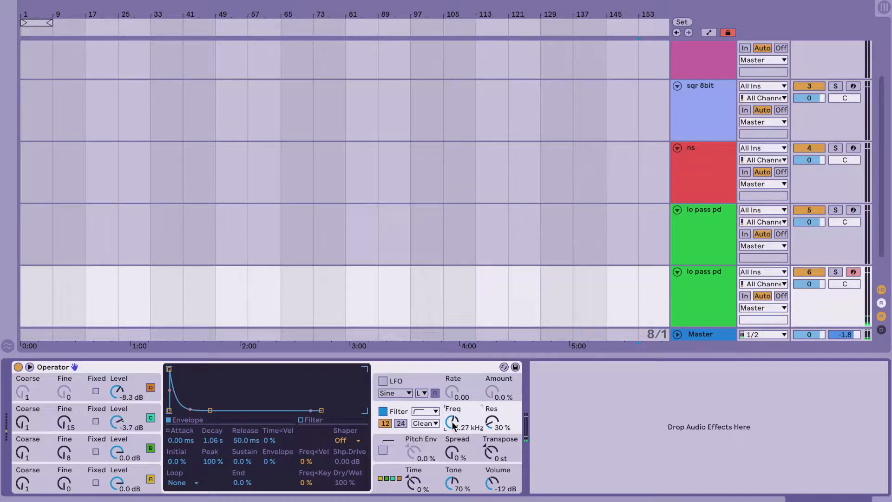
Isolate oscillator A by switching off B, C and D, and set its envelope attack to 0.00 ms.
click(153, 473)
click(153, 447)
click(154, 417)
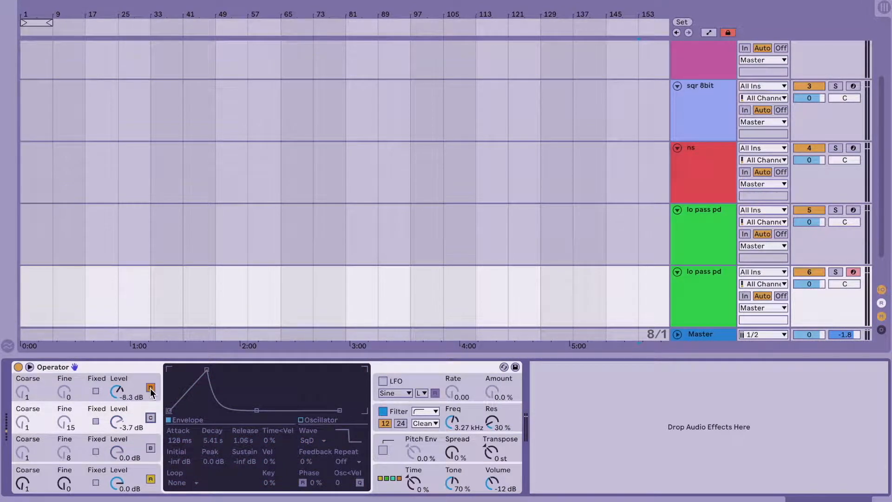
click(151, 387)
click(156, 473)
drag(177, 441, 178, 444)
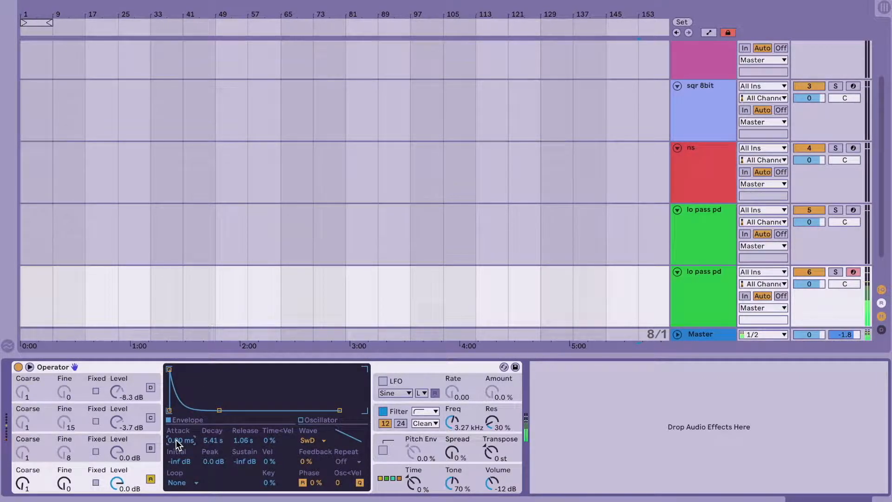
Switch oscillators B, C and D back on.
click(151, 448)
click(151, 418)
click(151, 387)
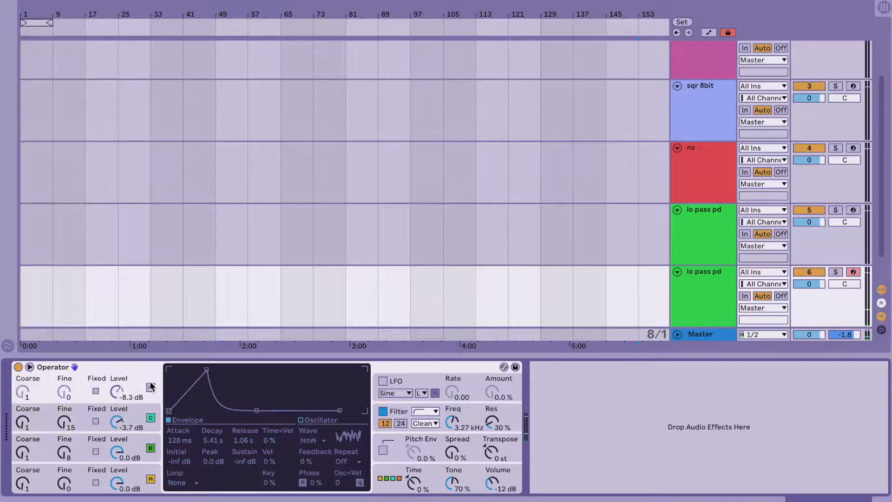
click(150, 387)
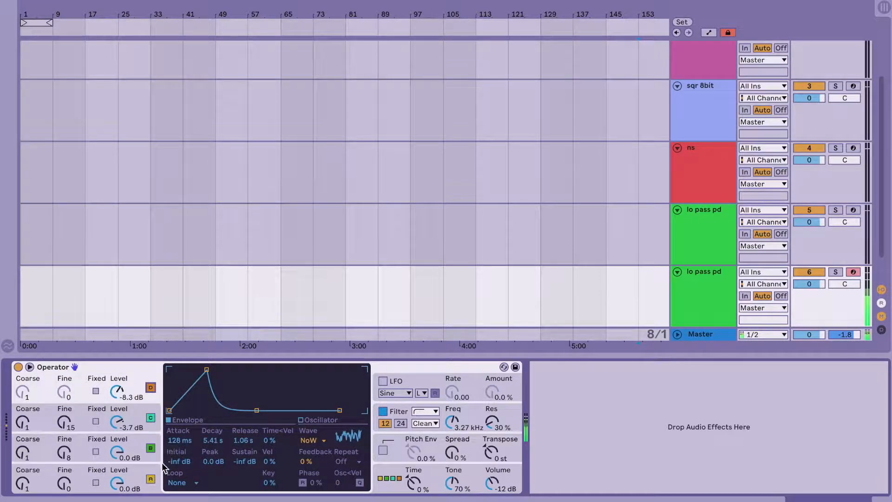
Set the oscillator envelopes' attack to 0.00 ms and shorten their decays, with oscillator A's decay at 969 ms.
click(157, 475)
drag(180, 440, 210, 442)
click(154, 406)
click(153, 384)
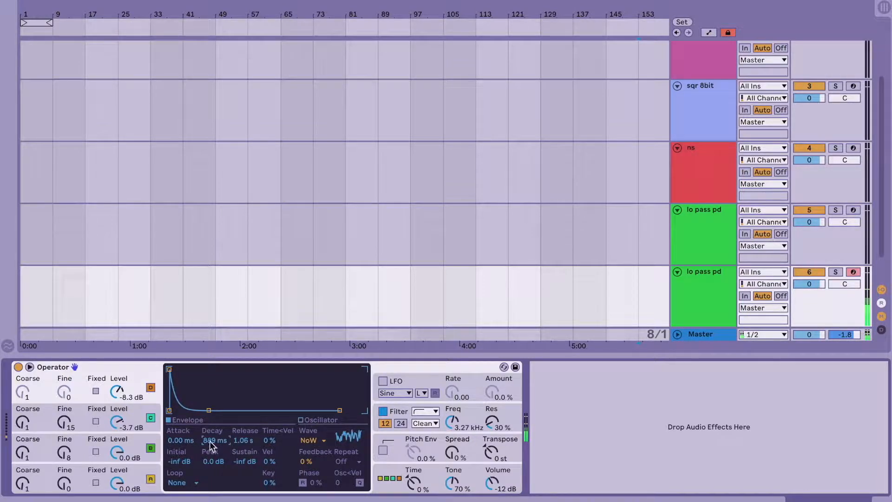
click(152, 416)
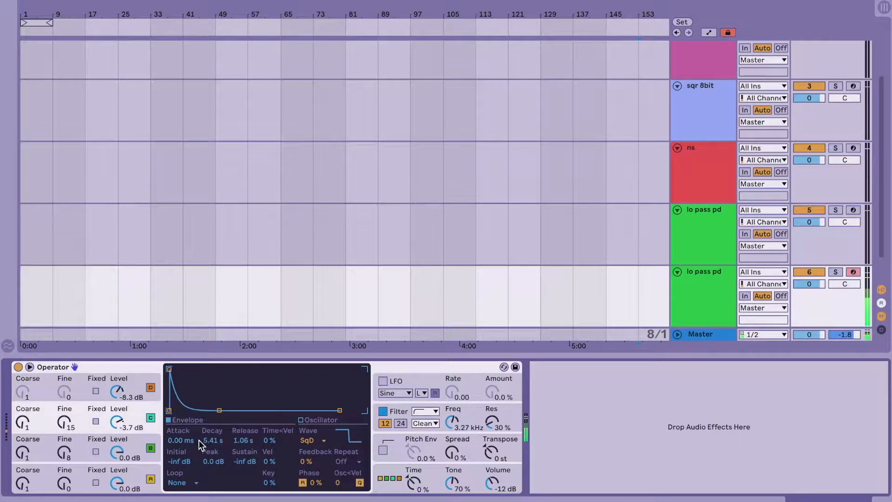
drag(206, 441, 216, 460)
click(151, 441)
click(157, 471)
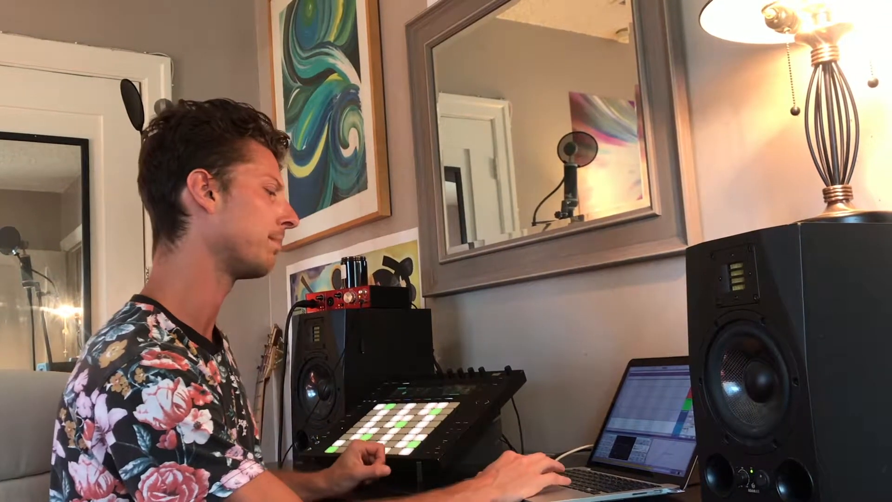
Change the filter on the second hi pss synth track to band-pass at 404 Hz with 57% resonance.
click(436, 411)
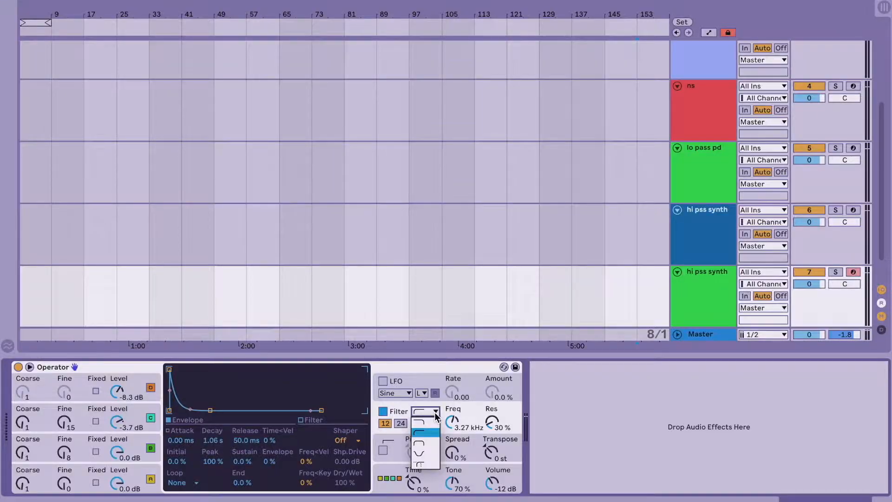
click(420, 444)
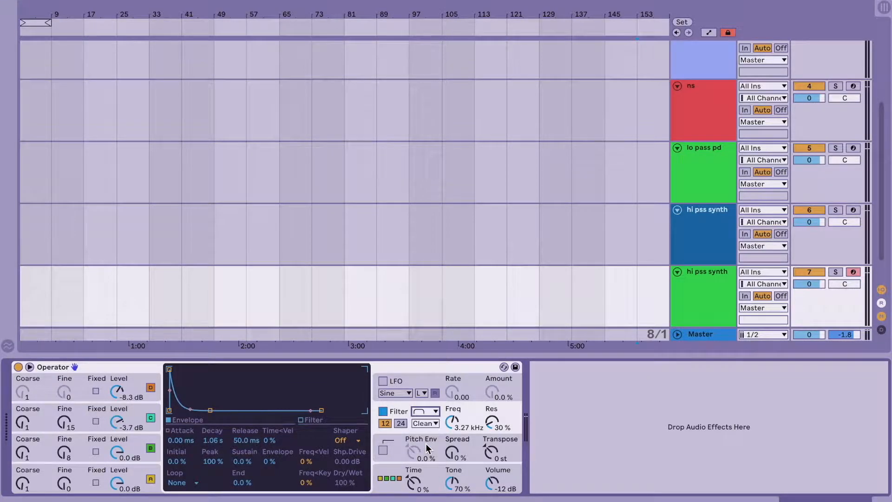
drag(462, 432, 495, 403)
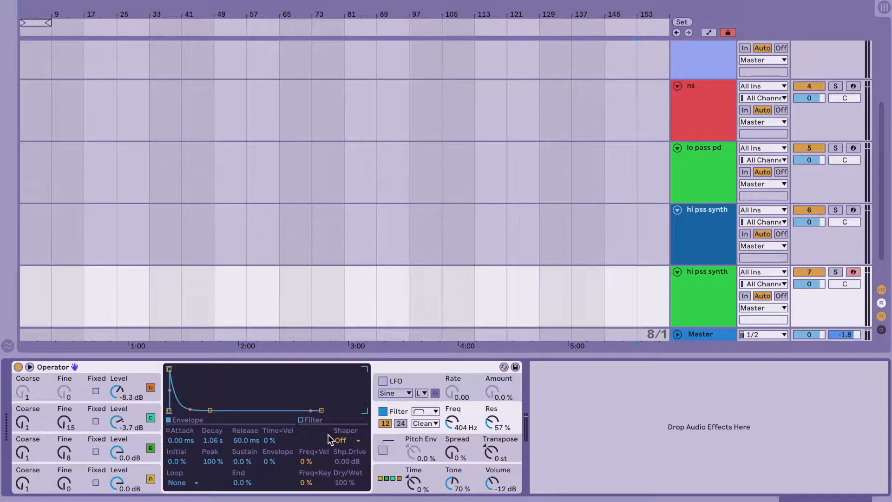
Raise the filter envelope amount to 100% and lower the band-pass frequency to 138 Hz.
click(274, 459)
drag(269, 463, 270, 431)
click(157, 465)
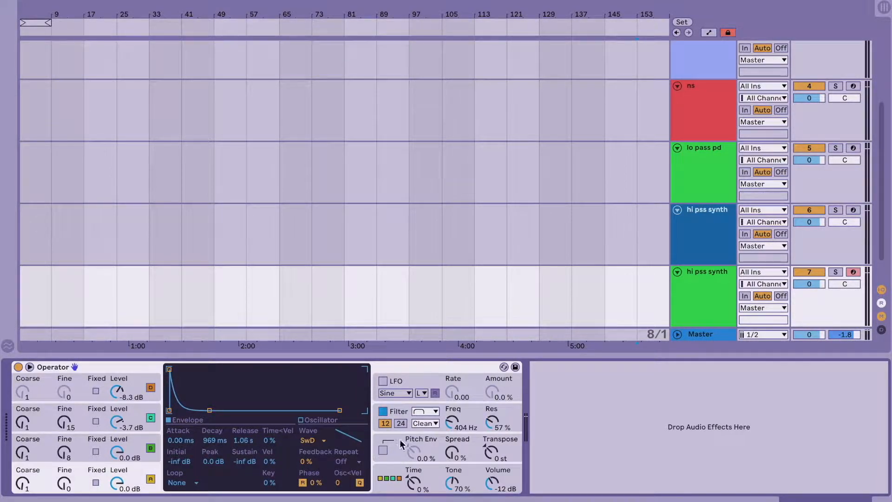
click(401, 411)
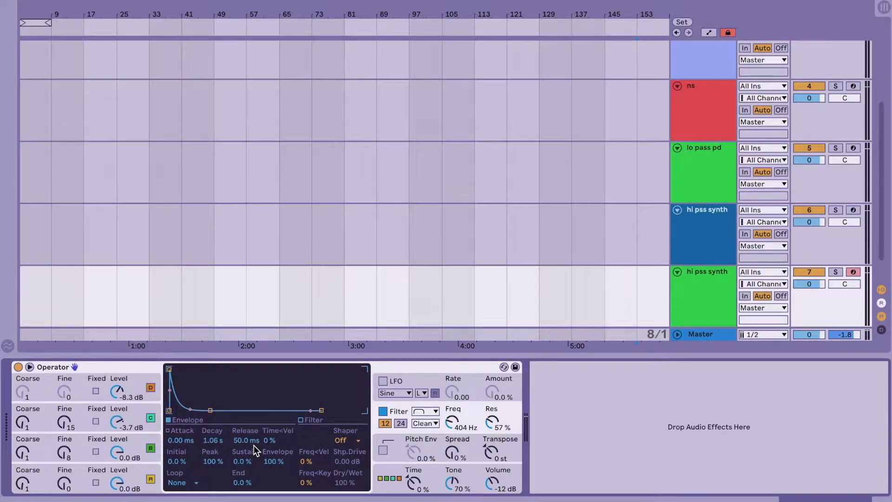
drag(452, 422, 451, 449)
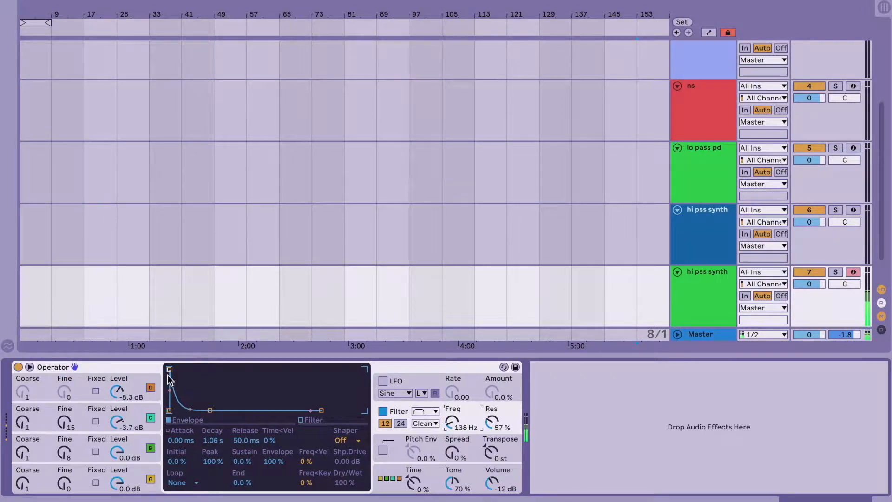
Shape the filter envelope with 140 ms attack, 969 ms decay and 225 ms release, and set the filter frequency to 30.0 Hz.
drag(169, 370, 212, 369)
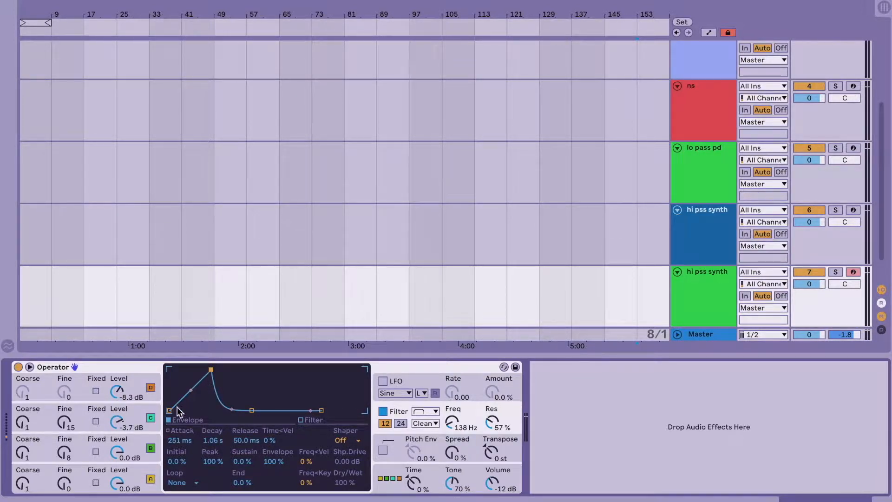
mouse_move(212, 439)
mouse_down()
mouse_move(213, 413)
mouse_move(213, 453)
mouse_up()
drag(451, 423, 451, 453)
drag(450, 421, 451, 403)
drag(183, 440, 167, 459)
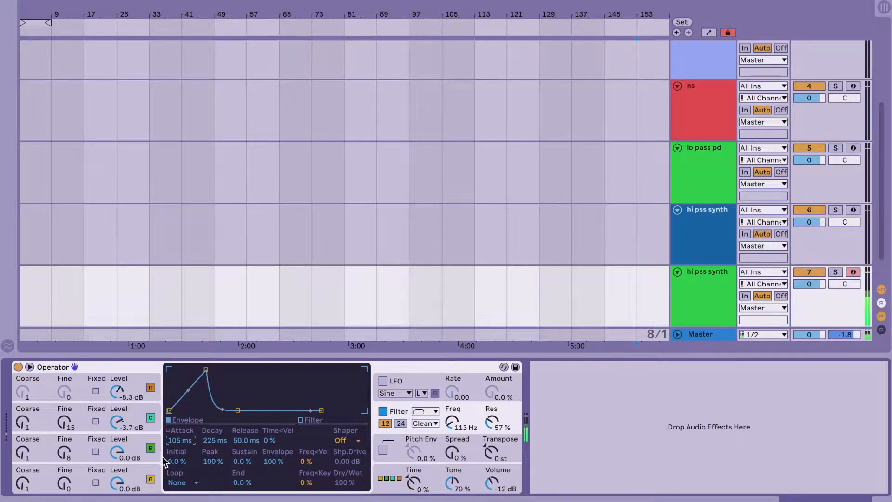
drag(218, 441, 219, 420)
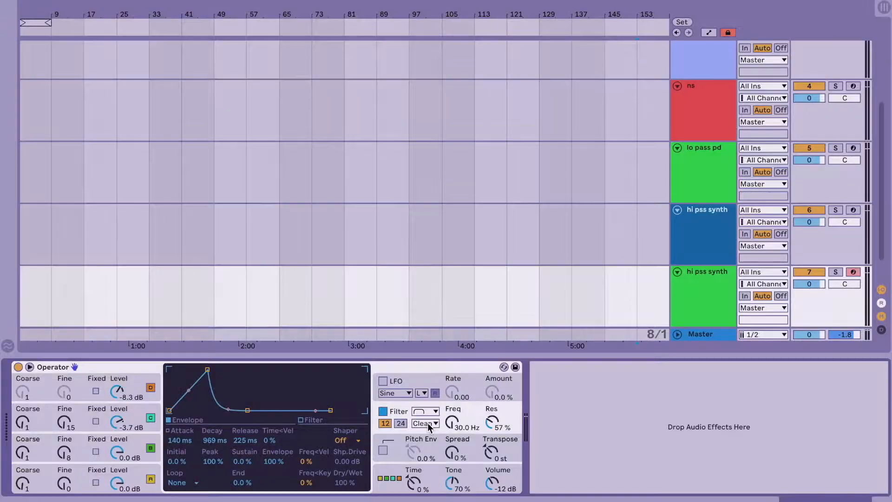
Switch the filter circuit to OSR with 24.0 dB of filter drive and set the resonance to 59%.
click(427, 423)
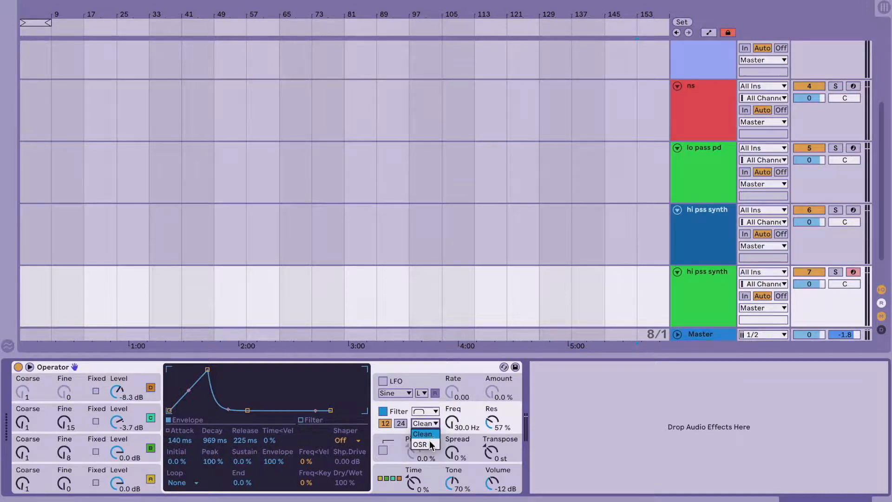
click(436, 424)
click(436, 425)
click(433, 442)
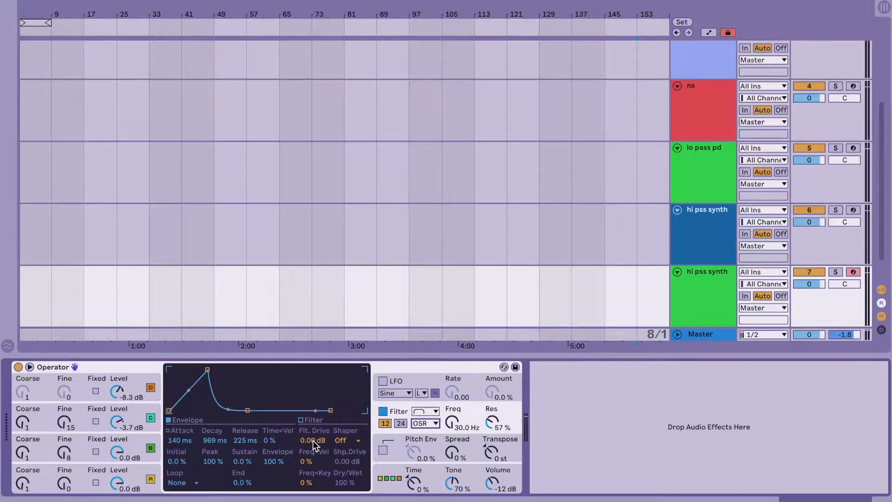
drag(313, 441, 313, 415)
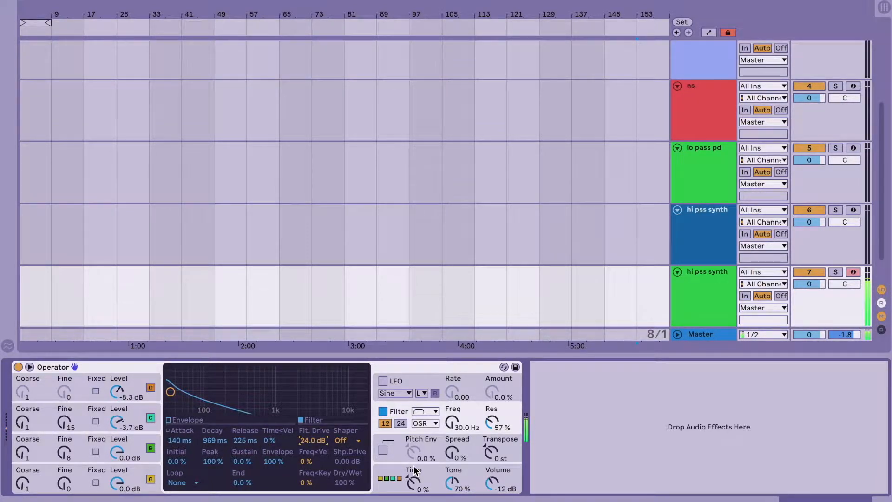
mouse_move(491, 423)
mouse_down()
mouse_move(492, 392)
mouse_move(491, 423)
mouse_up()
Rename the second hi pss synth track with a name starting "bnd pa".
scroll(646, 281, down, 2)
click(701, 257)
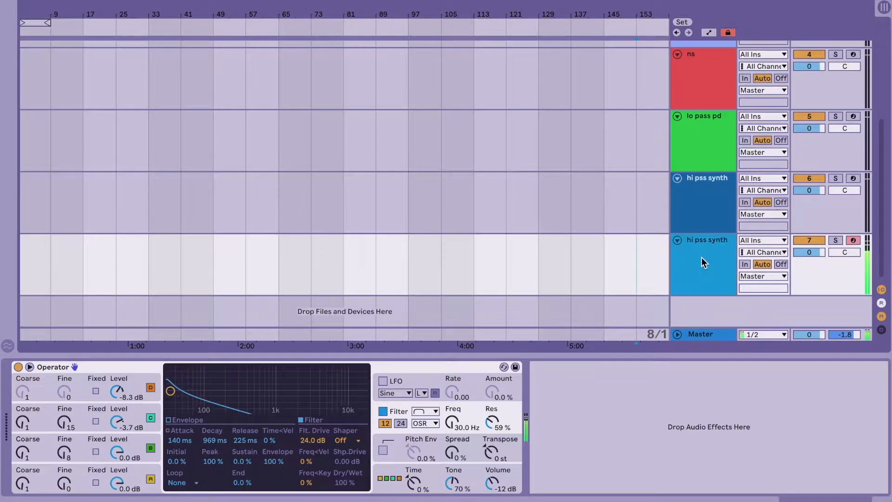
key(ctrl+r)
text(bnd p)
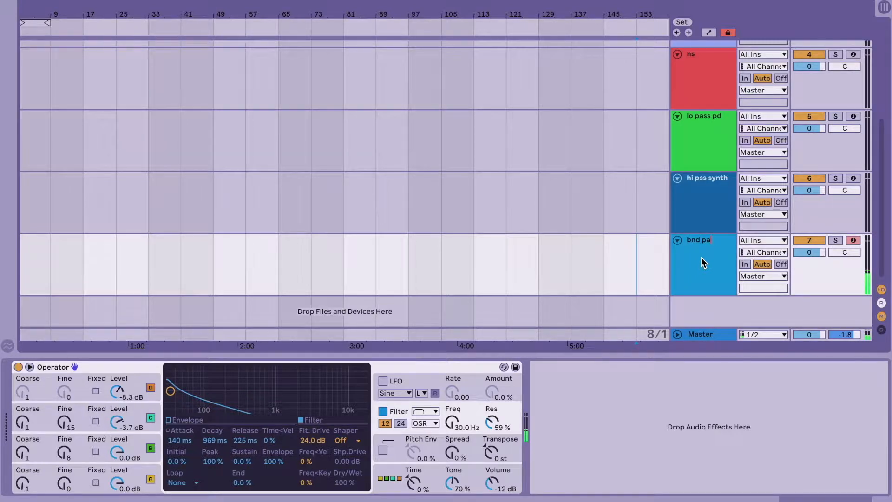